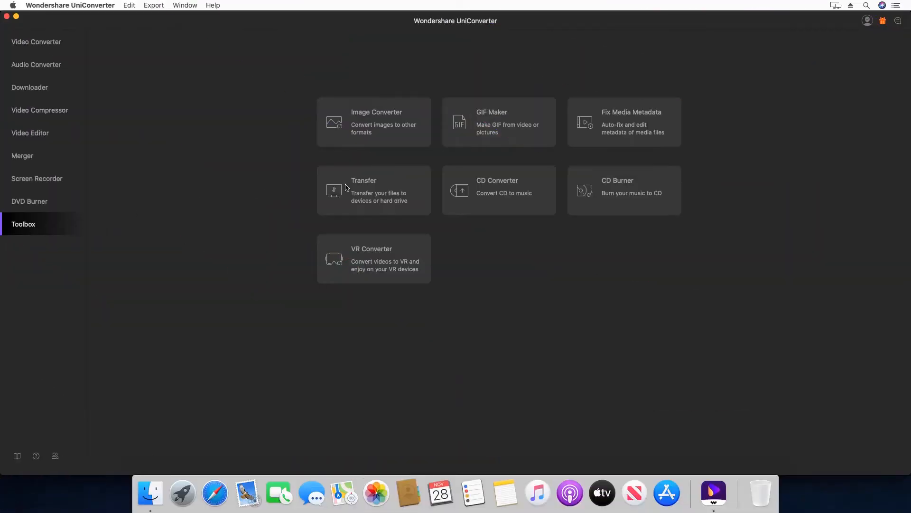
Load Animal Demo.mp4 from the Desktop into the Fix Media Metadata tool.
left_click(618, 127)
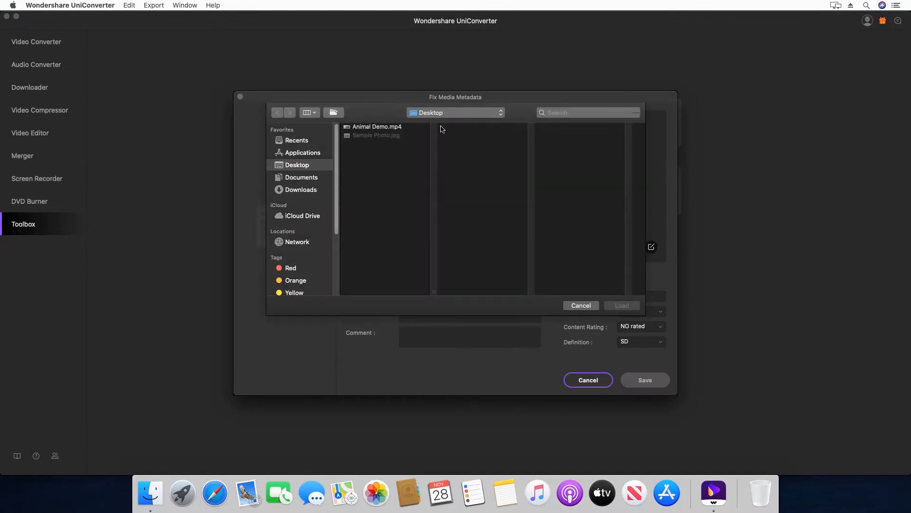
left_click(384, 129)
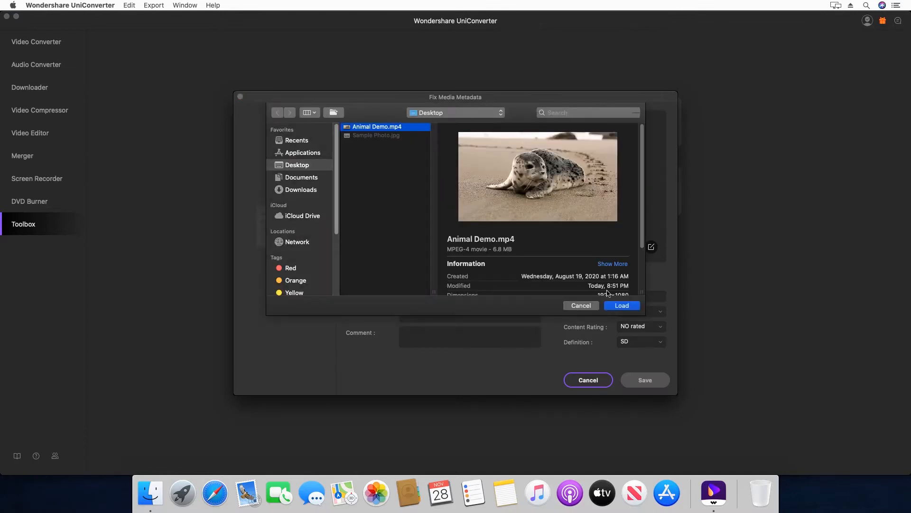
left_click(621, 305)
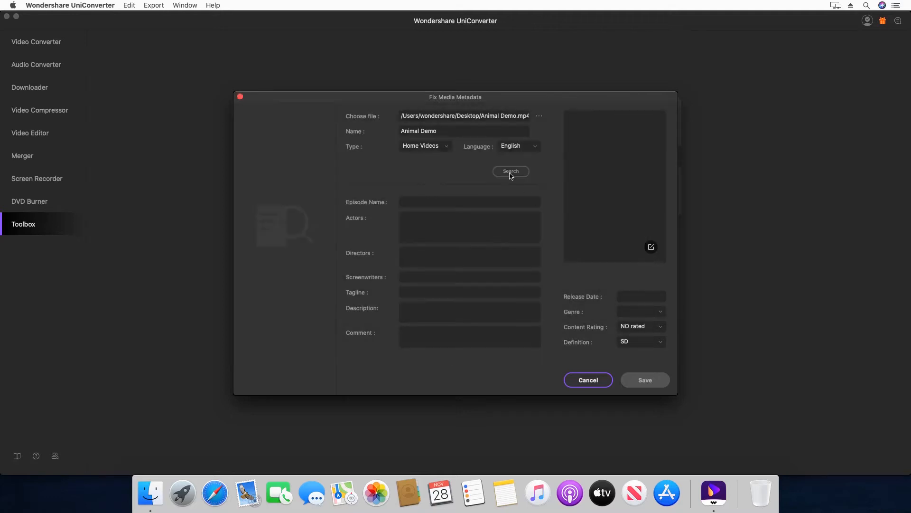
Retitle the video, set its type to TV Shows, season 1, episode 2.
left_click(486, 132)
type("(Sample for Wondershare")
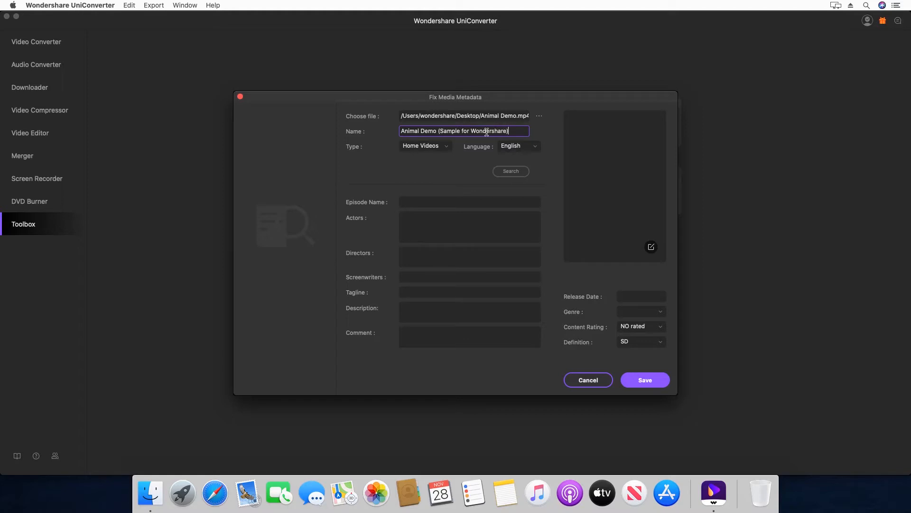
left_click(448, 146)
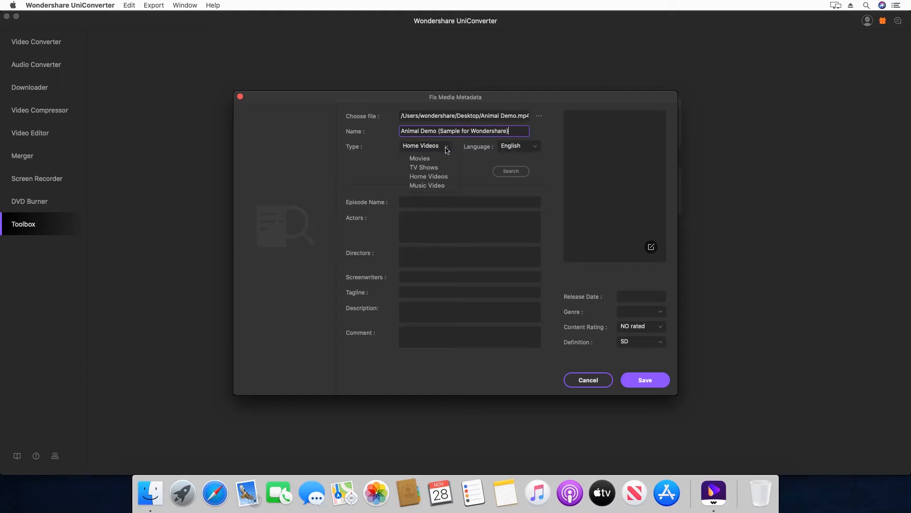
left_click(424, 166)
left_click(405, 161)
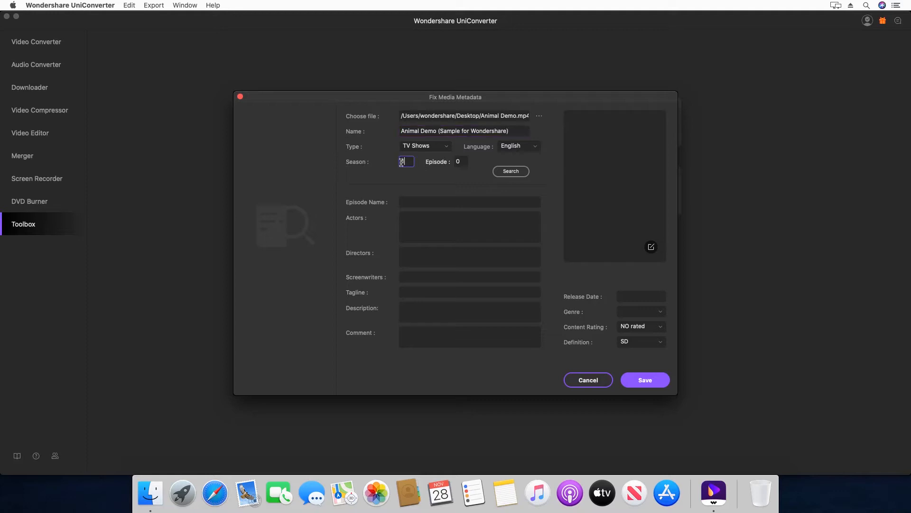
type("1")
double_click(460, 161)
type("2")
Keep English, and enter episode name A Turtle, release year 2020, genre Wild.
left_click(536, 147)
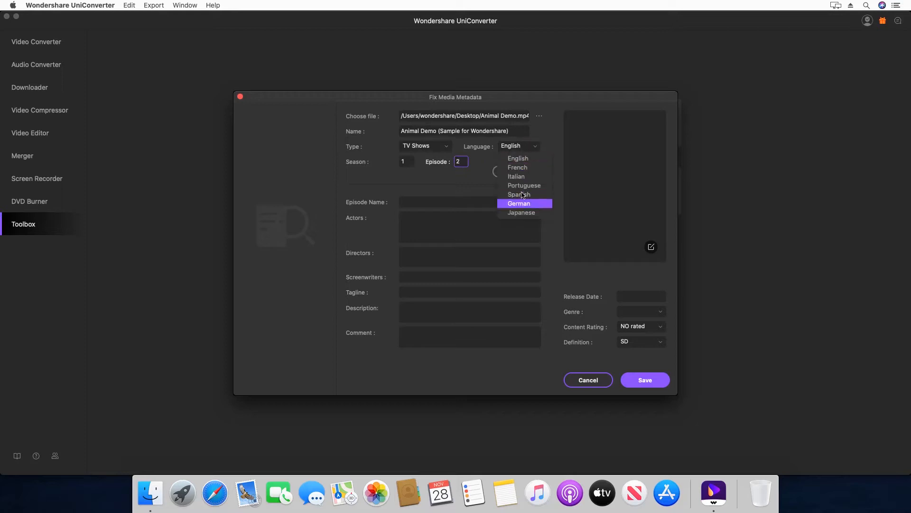
left_click(517, 158)
left_click(435, 202)
type("A Turtle")
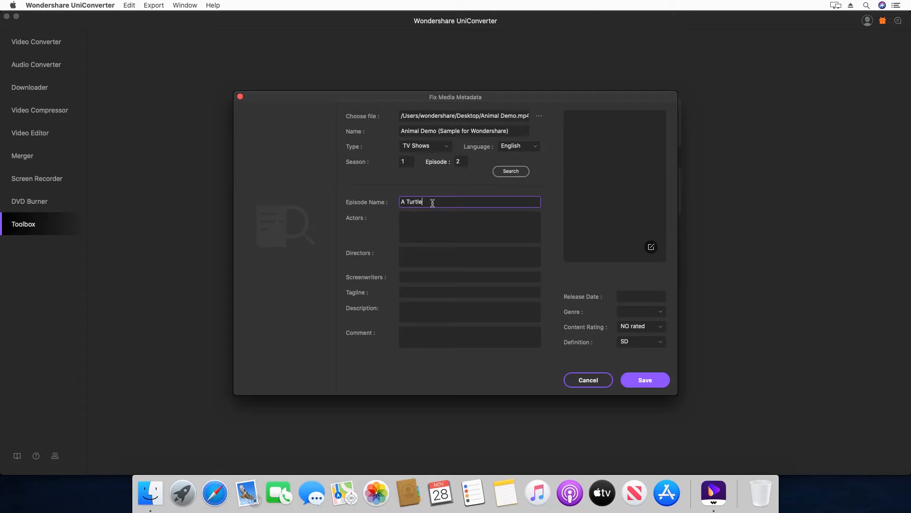
left_click(631, 297)
left_click(640, 313)
type("Wild")
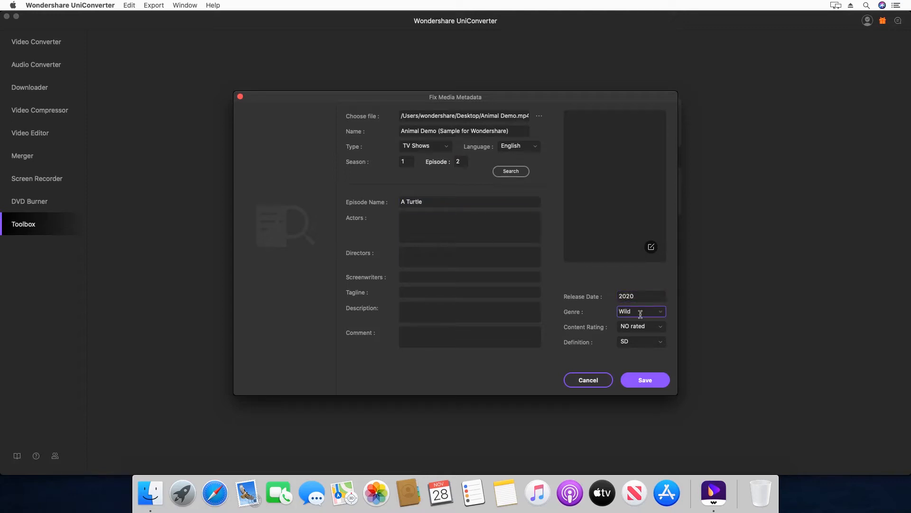
Set Sample Photo.jpg from the Desktop as cover artwork and save the tags, confirming Yes.
left_click(652, 246)
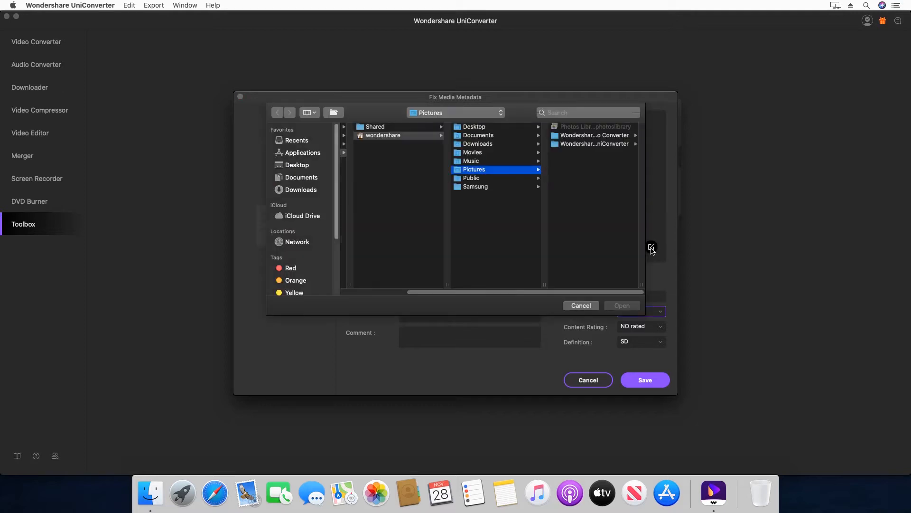
left_click(297, 164)
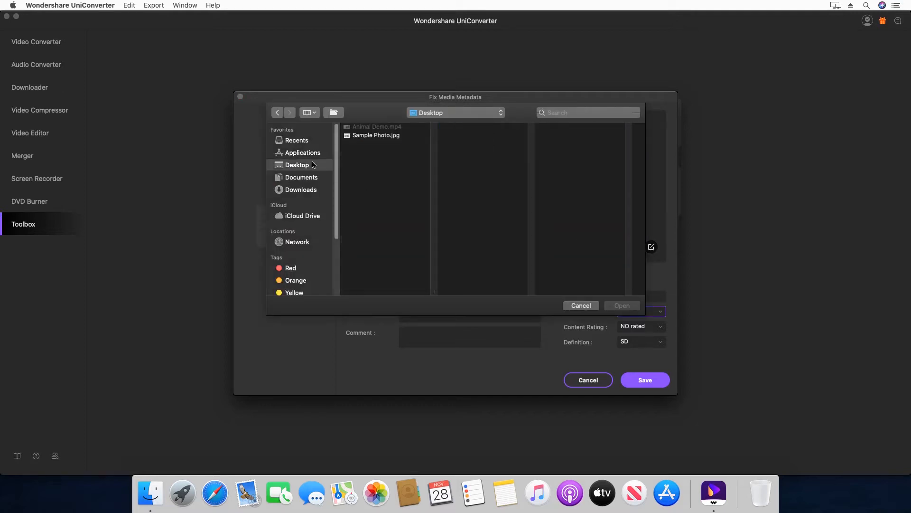
left_click(365, 139)
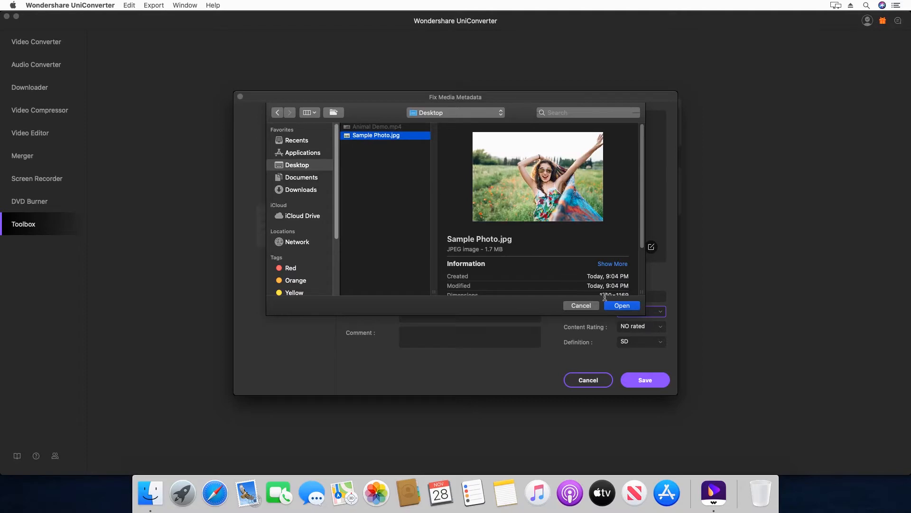
left_click(621, 305)
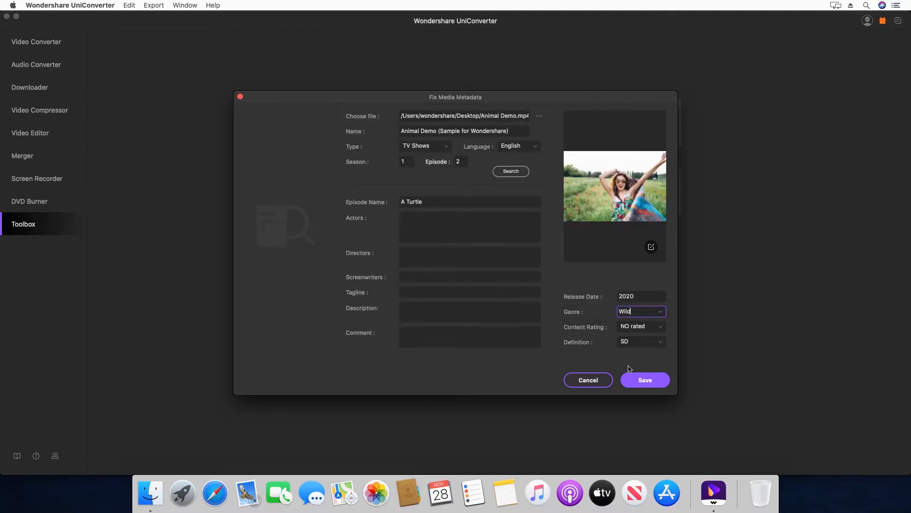
left_click(645, 379)
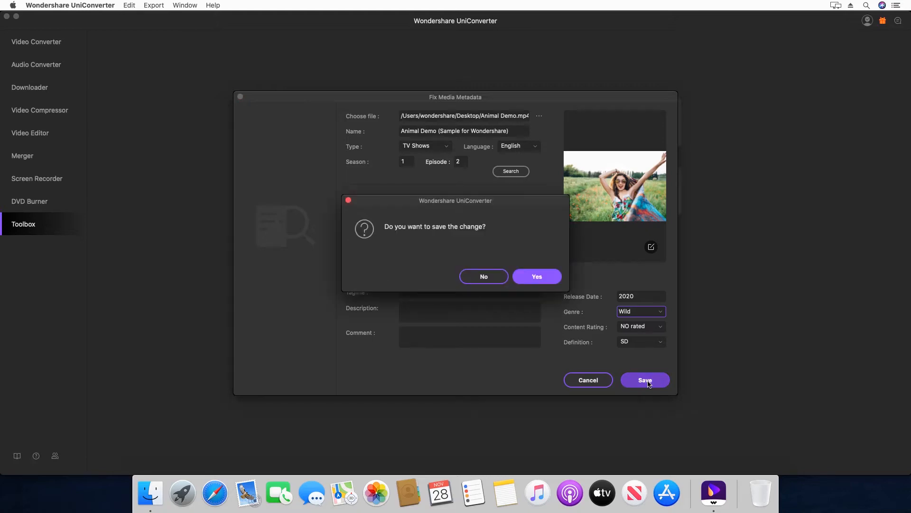
left_click(538, 276)
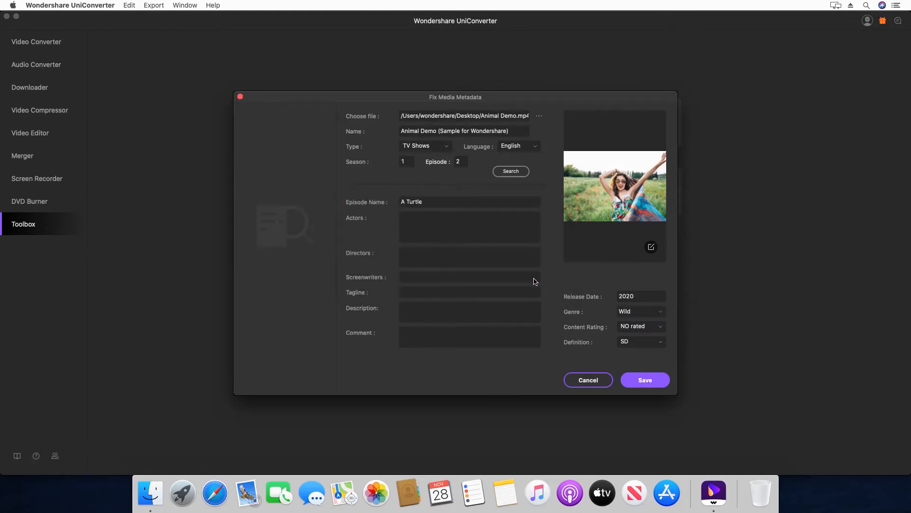
Close the Fix Media Metadata window before browsing tag editors in Safari.
left_click(240, 96)
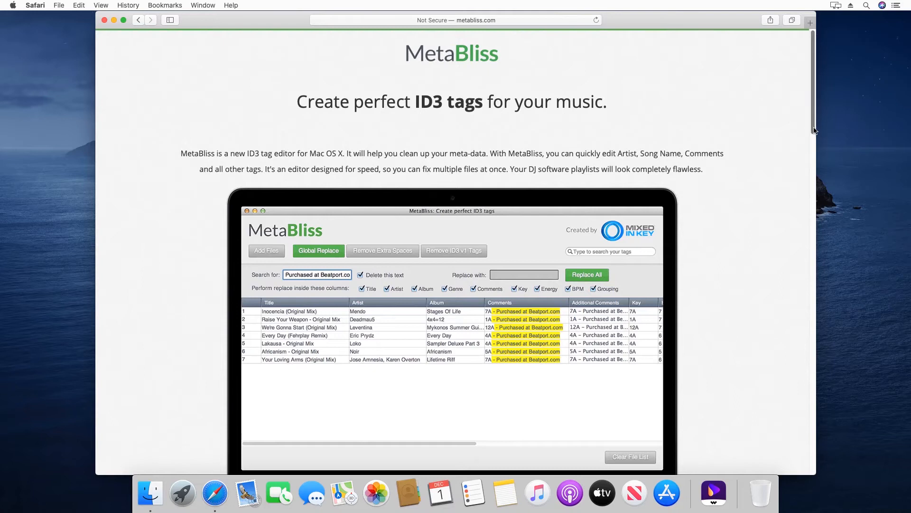
left_click_drag(811, 125, 816, 449)
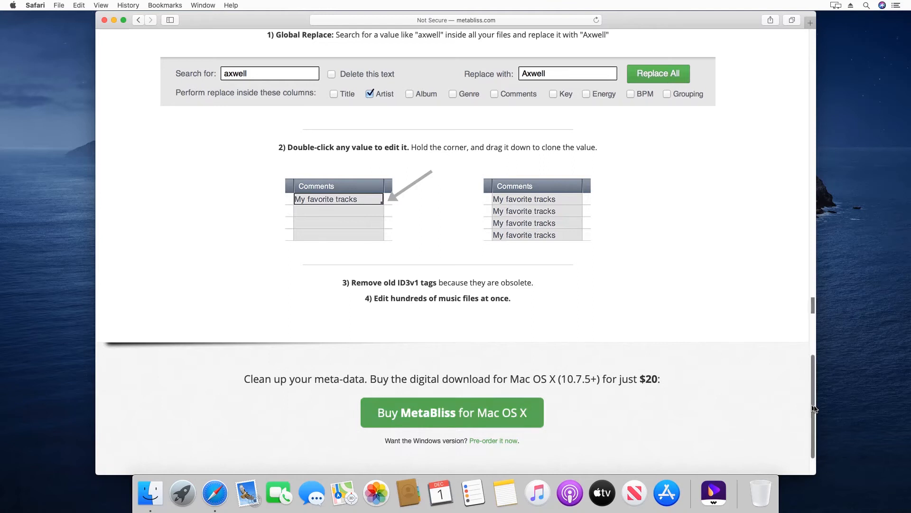
left_click_drag(814, 409, 810, 260)
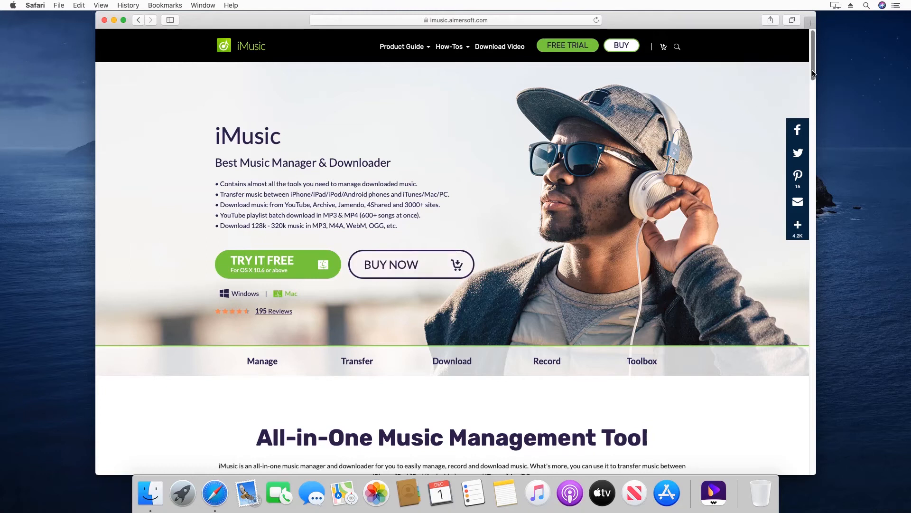
left_click_drag(813, 73, 816, 319)
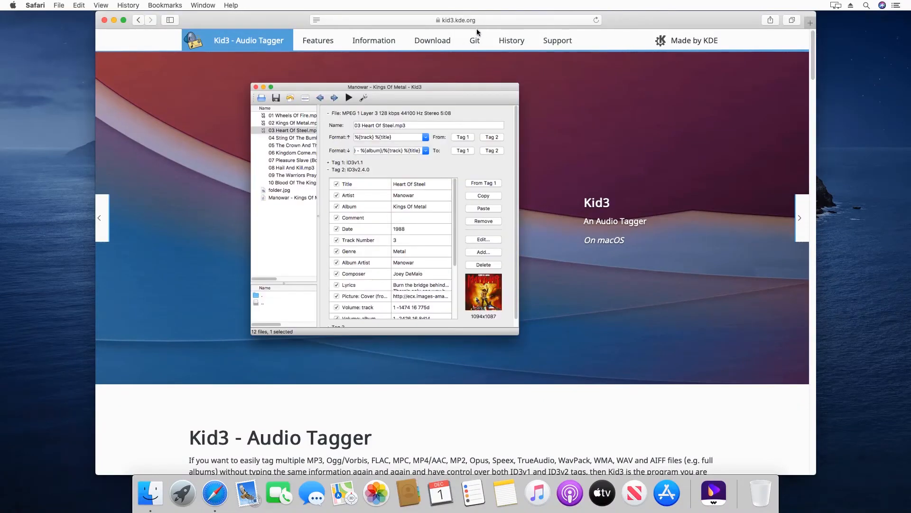
View Kid3's download section, then return to the Kid3 homepage.
left_click(437, 43)
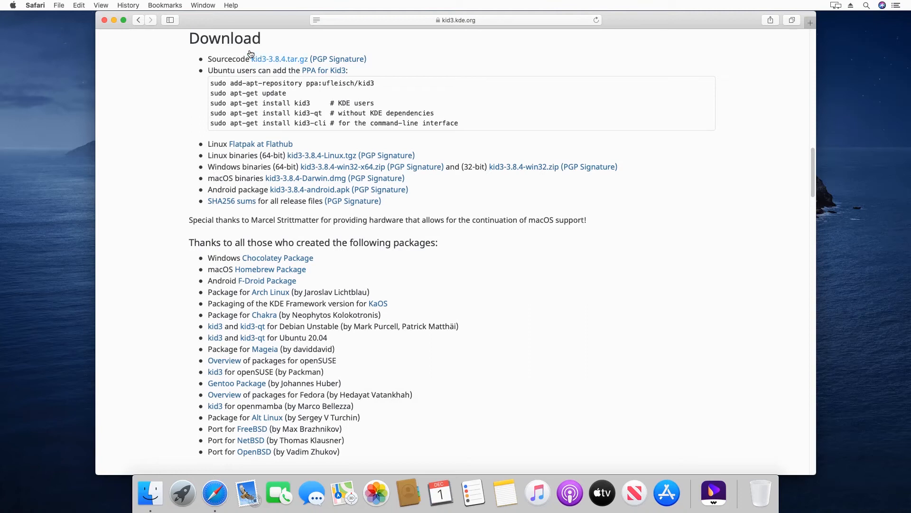
left_click(140, 20)
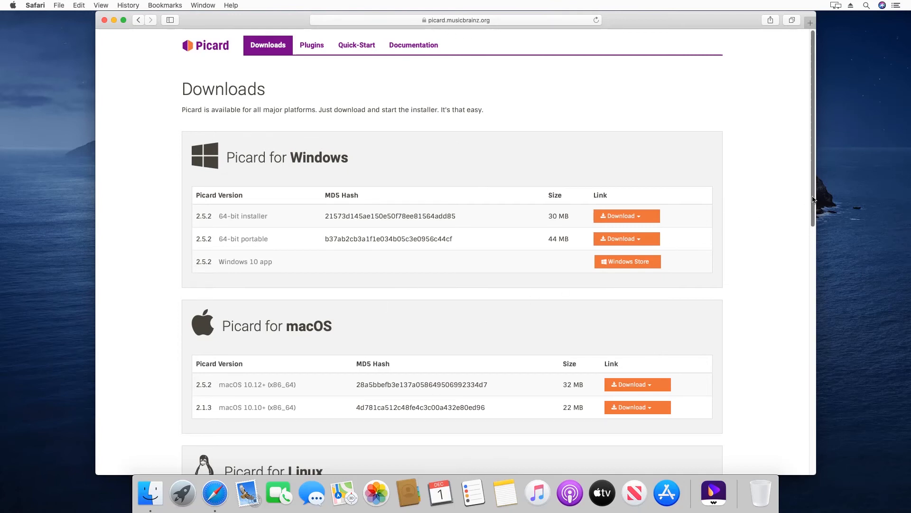
scroll(812, 199, "down", 8)
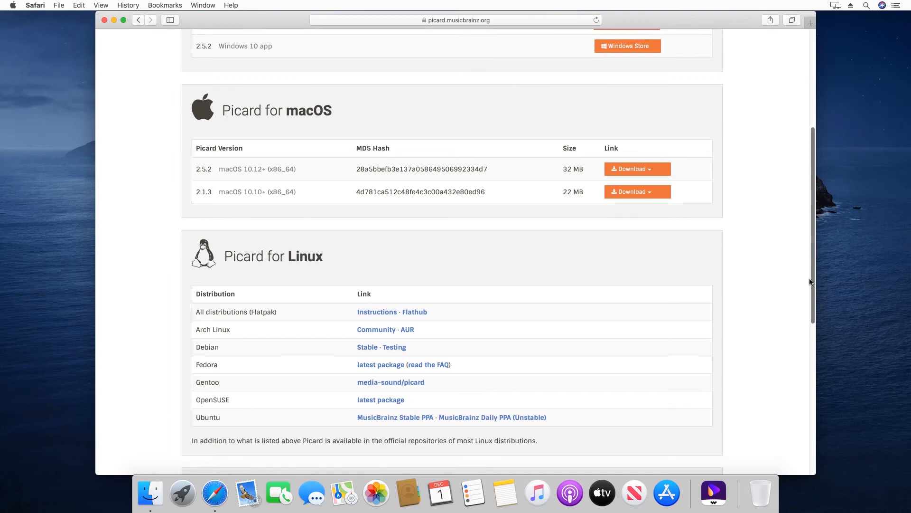
left_click_drag(811, 292, 814, 163)
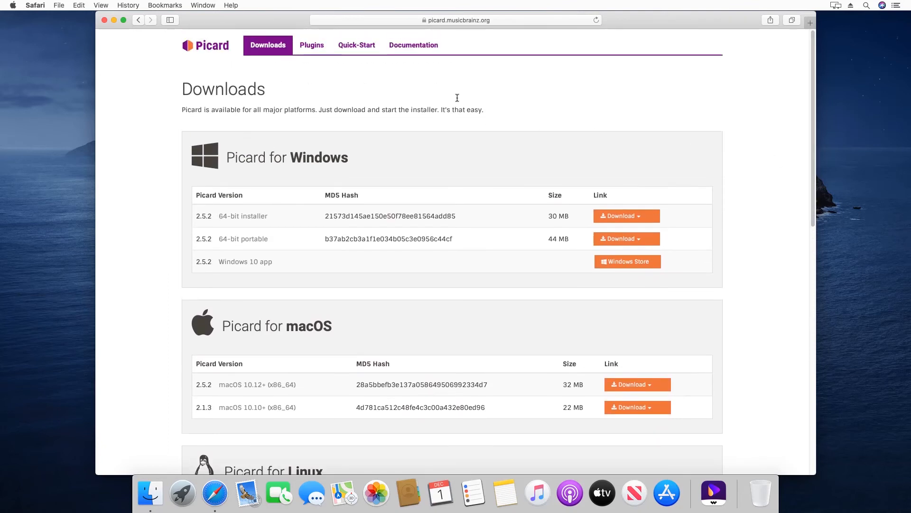
View the Picard quick-start guide from the downloads page.
left_click(364, 49)
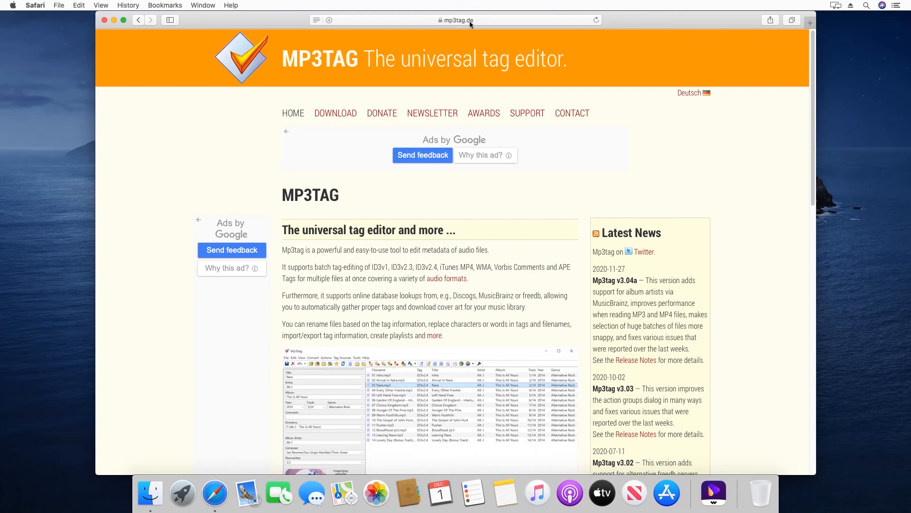
View the Mp3tag download page, then return to the Mp3tag home page.
left_click(336, 113)
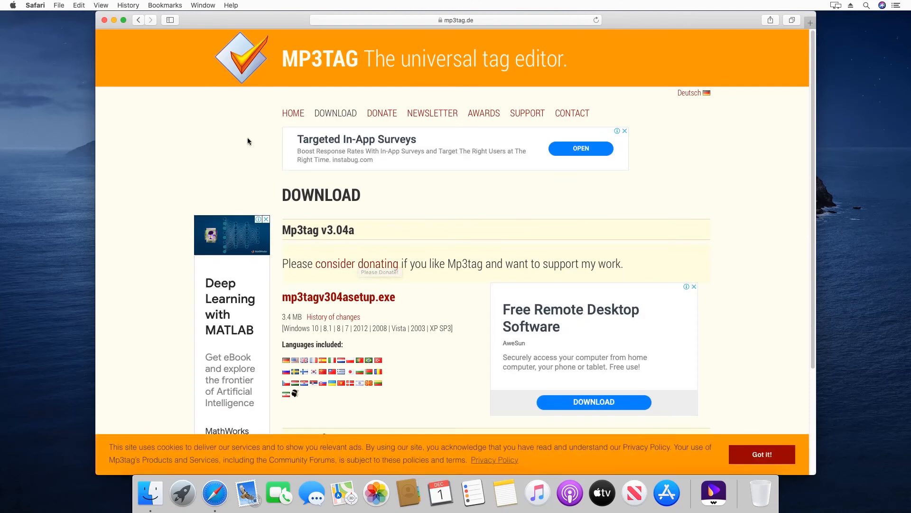
left_click(140, 20)
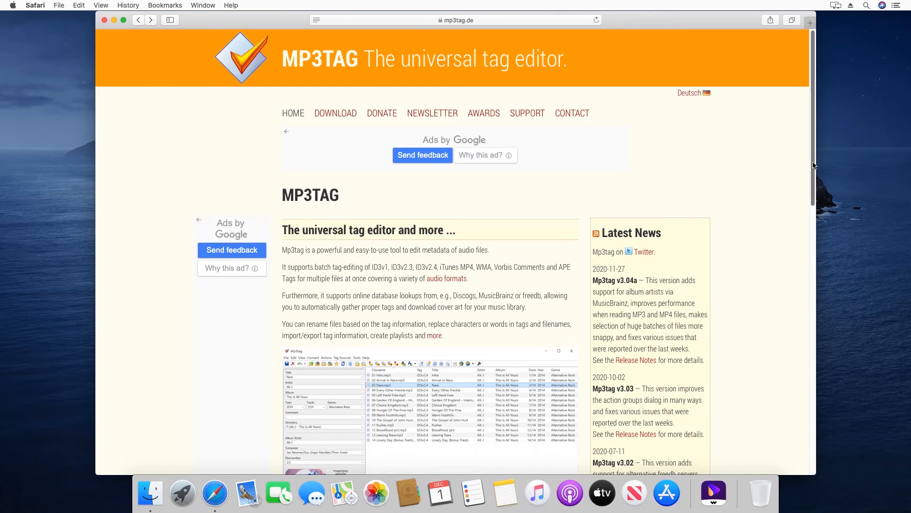
left_click_drag(812, 157, 814, 223)
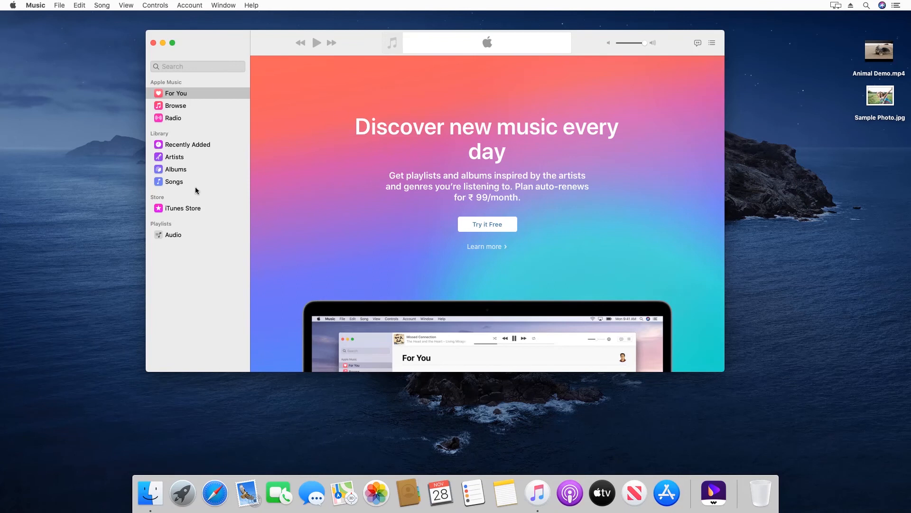
Drag Animal Demo.mp4 into the Songs list and bring up its context actions.
left_click(176, 183)
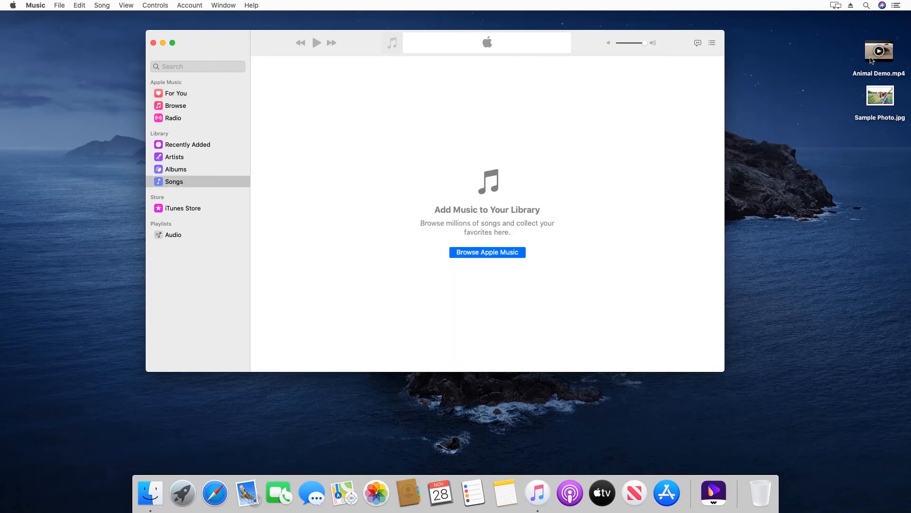
left_click_drag(879, 51, 458, 145)
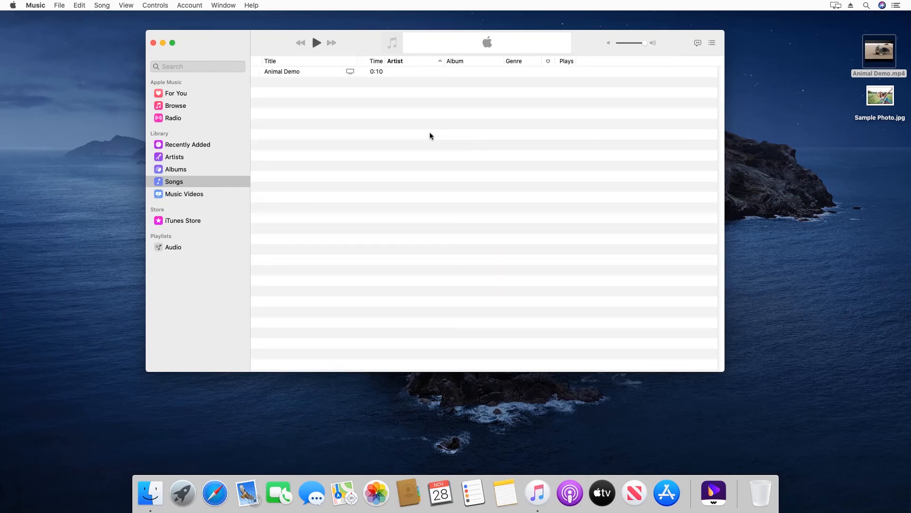
left_click(307, 71)
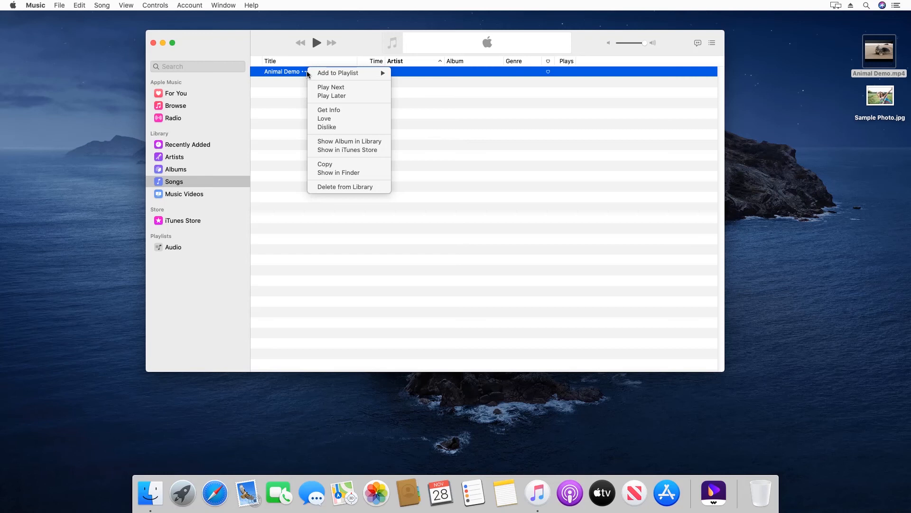
In Get Info, set title Animal Demo (Sample for Wondershare) and album Home Movies.
left_click(328, 111)
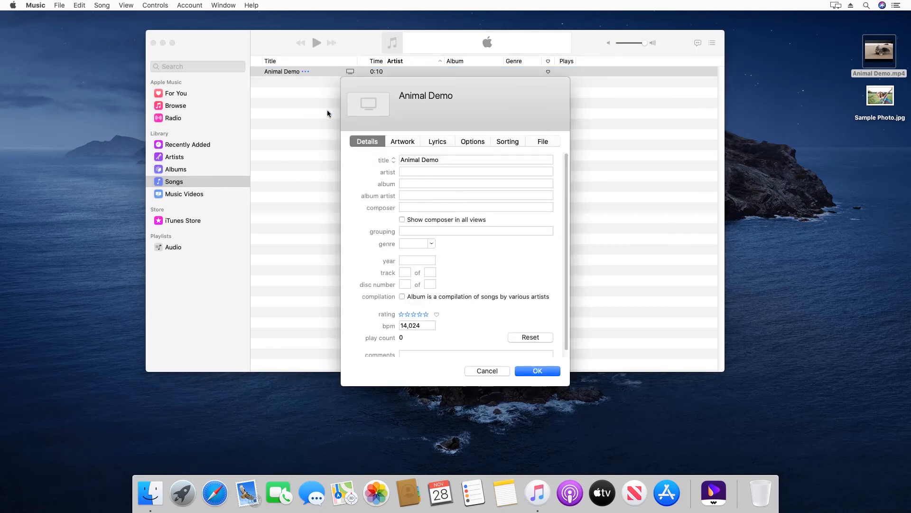
left_click(453, 160)
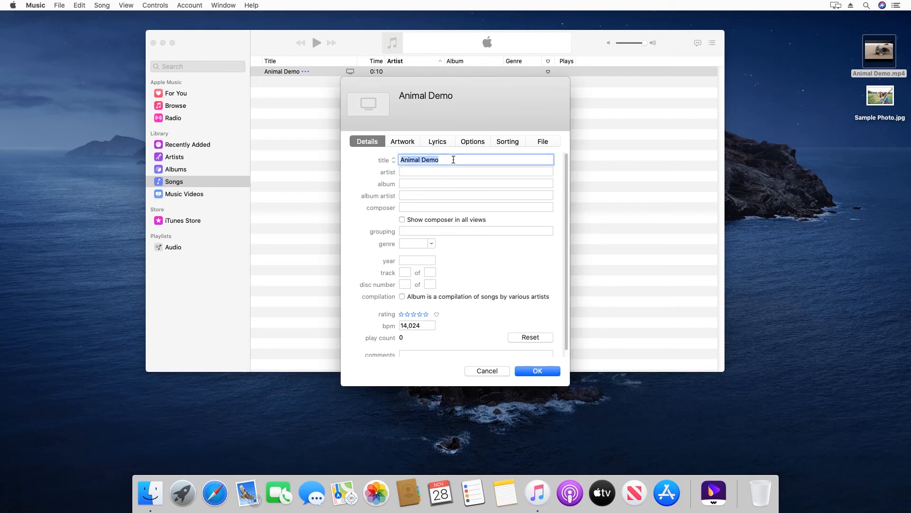
type(" (Sam")
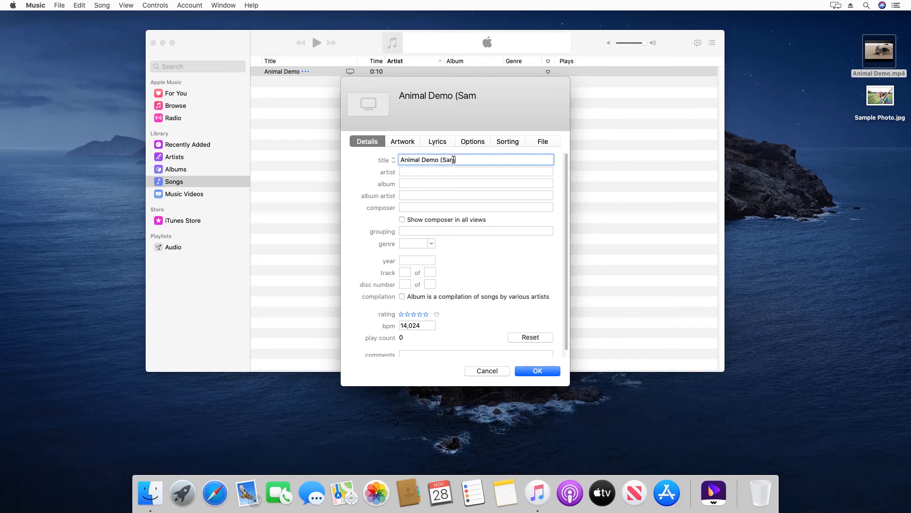
type("ple for Won")
type("dershare")
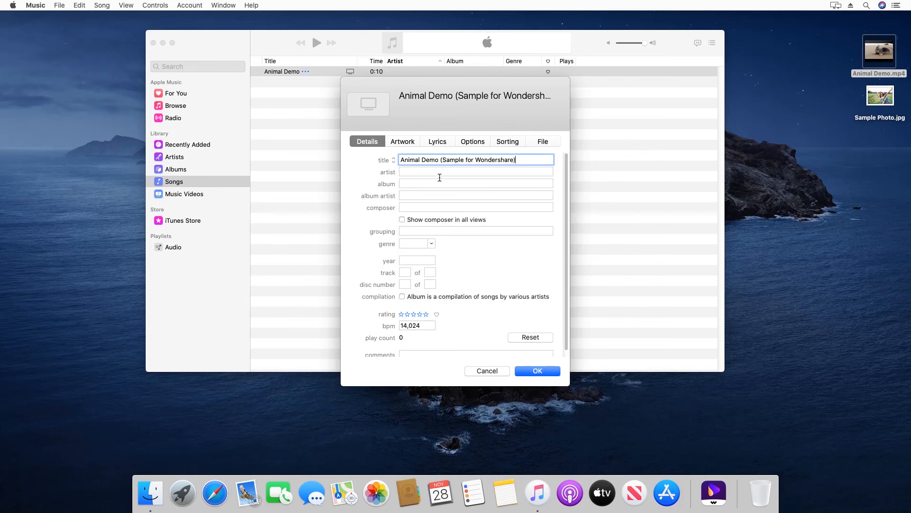
left_click(435, 183)
type("Home ")
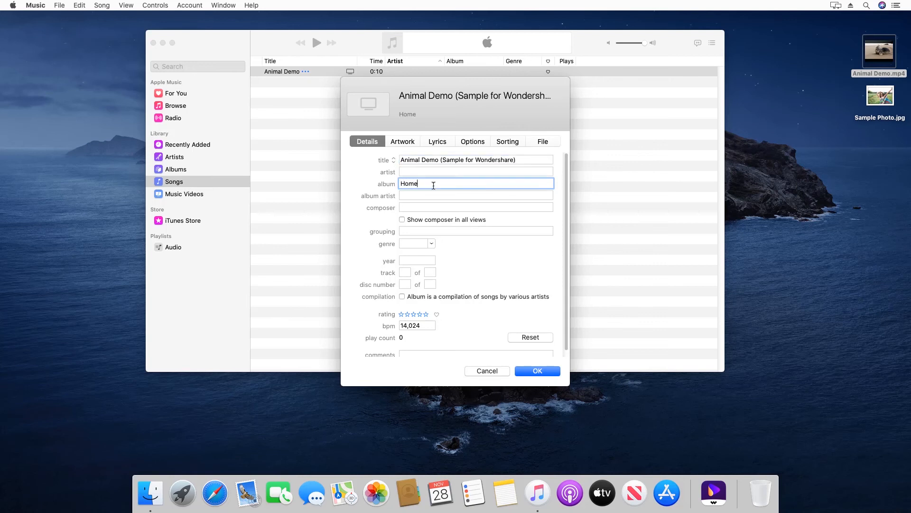
type("Movies")
Add Sample Photo.jpg from the Desktop as the video's artwork.
left_click(402, 143)
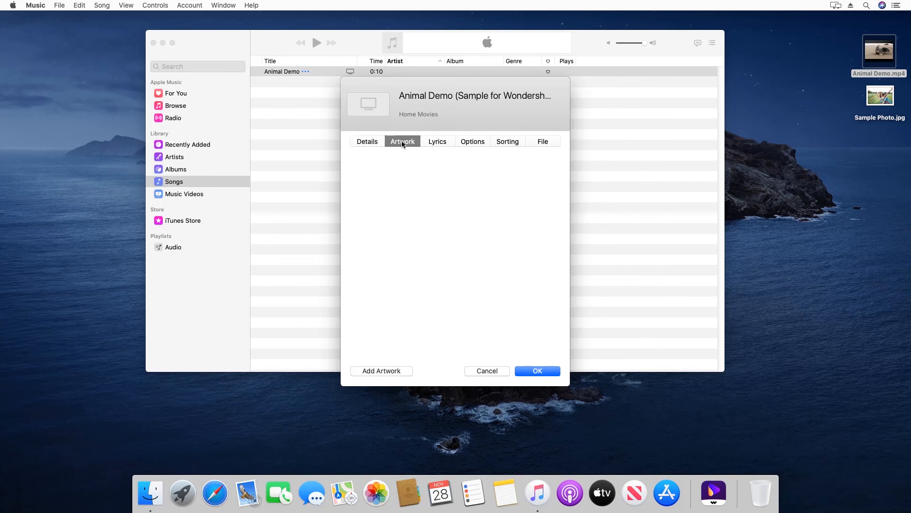
left_click(383, 371)
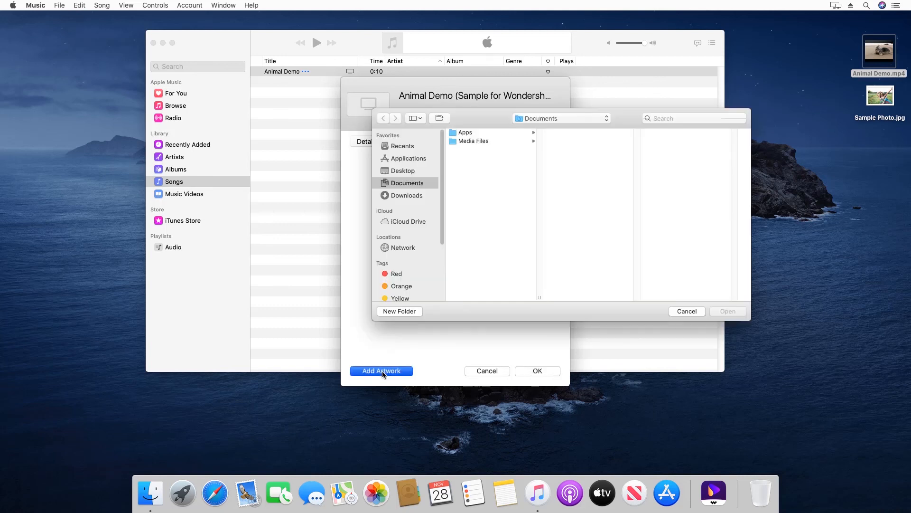
left_click(402, 171)
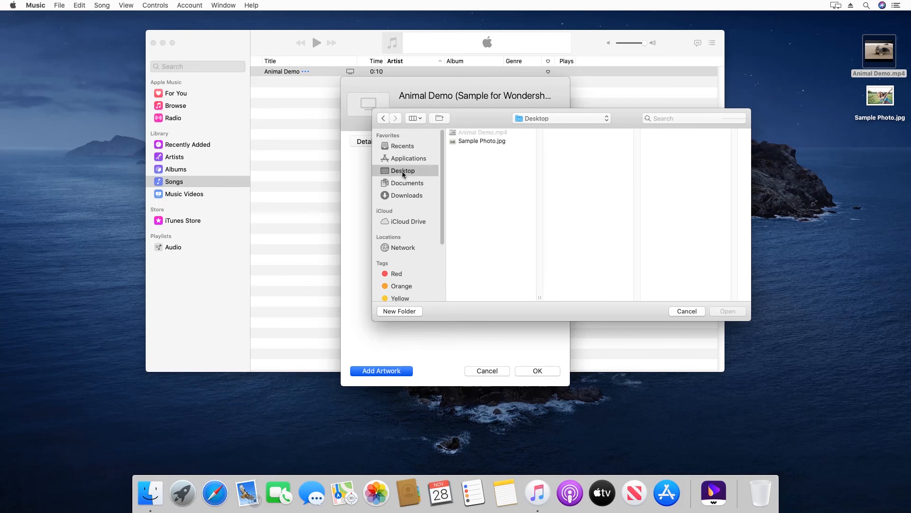
left_click(473, 142)
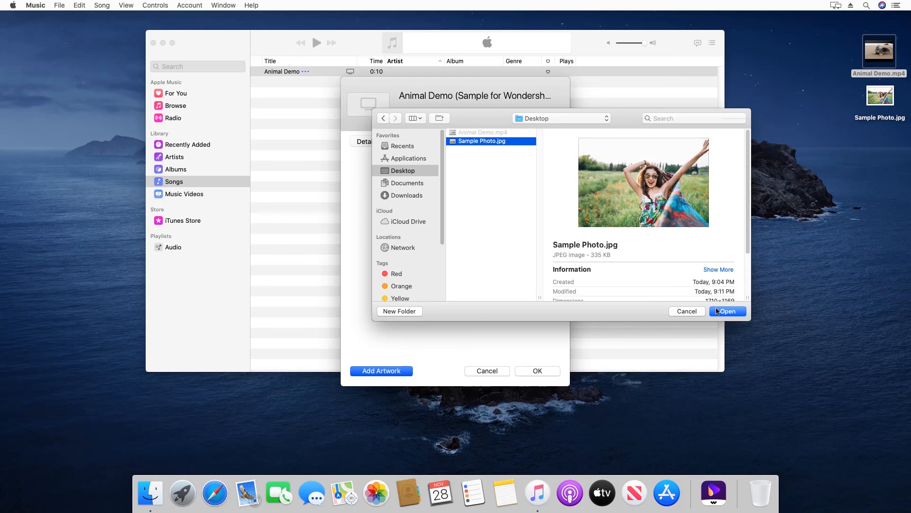
left_click(725, 312)
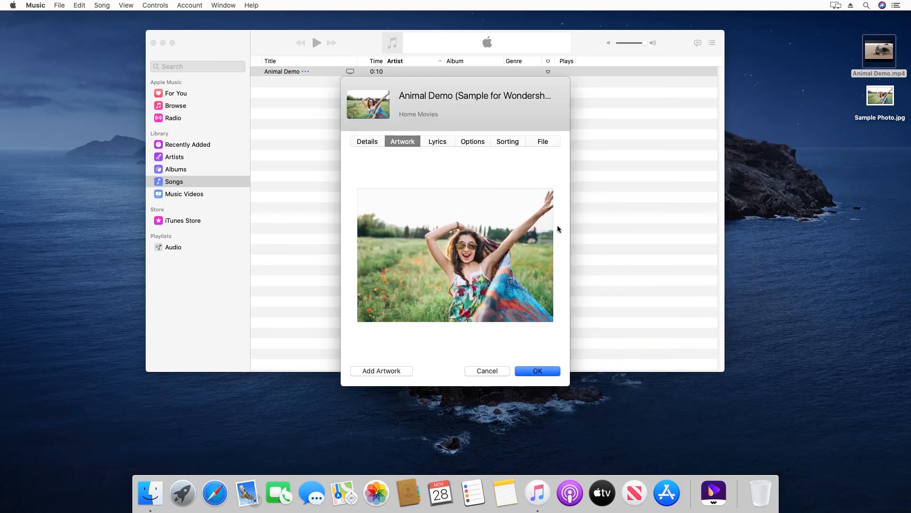
Review the video's Lyrics and Options, showing media kind Music Video.
left_click(437, 142)
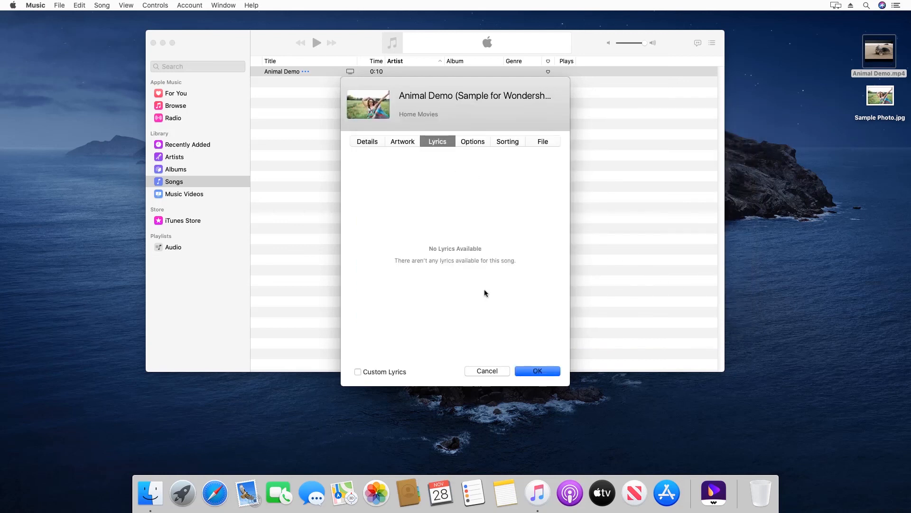
left_click(473, 142)
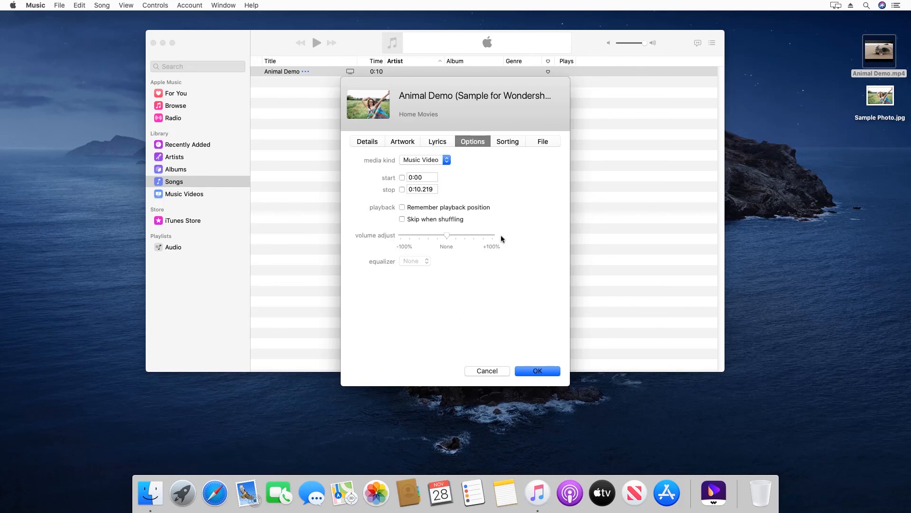